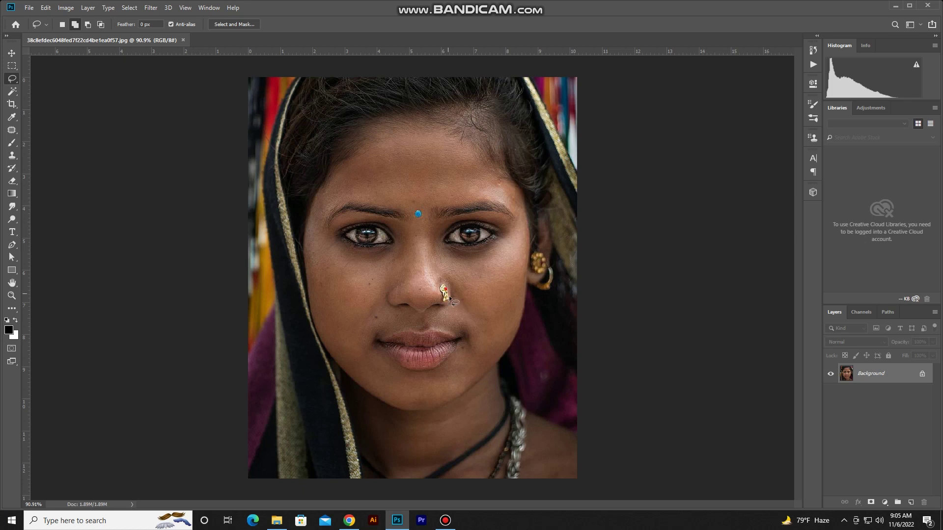
Show rulers, view the portrait at actual size, and duplicate the Background layer as Background copy
{"action": "scroll", "coordinate": [449, 295], "scroll_direction": "up", "scroll_amount": 3}
{"action": "mouse_move", "coordinate": [475, 256]}
{"action": "left_mouse_down"}
{"action": "mouse_move", "coordinate": [500, 207]}
{"action": "mouse_move", "coordinate": [493, 349]}
{"action": "left_mouse_up"}
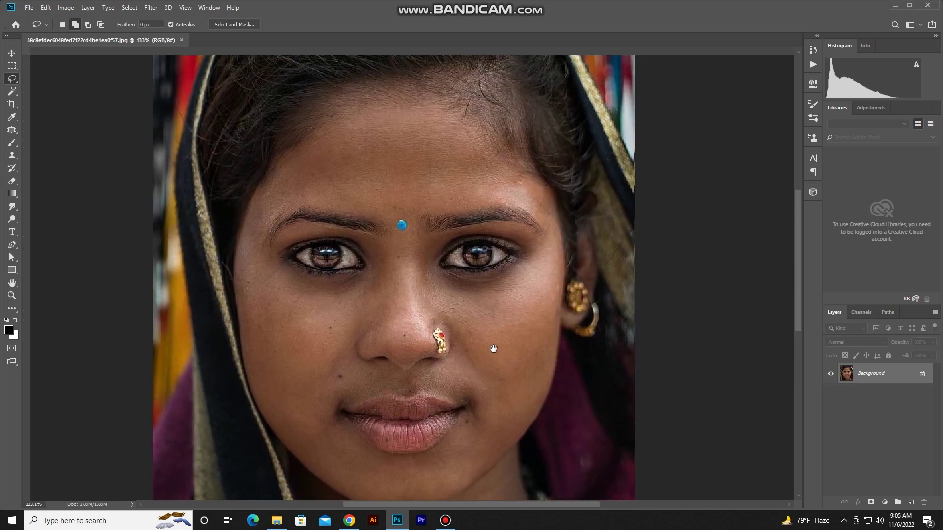
{"action": "key", "text": "ctrl+r"}
{"action": "key", "text": "ctrl+1"}
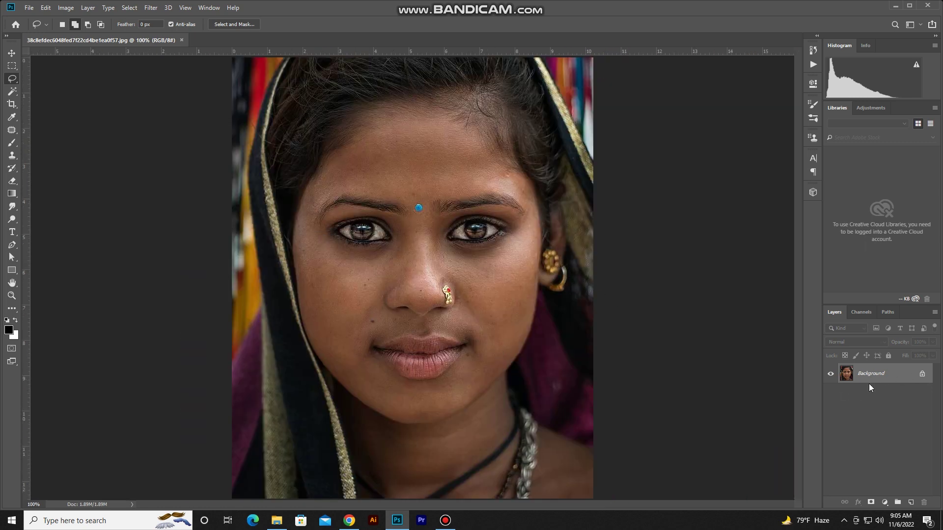
{"action": "left_click_drag", "start_coordinate": [873, 383], "coordinate": [912, 501]}
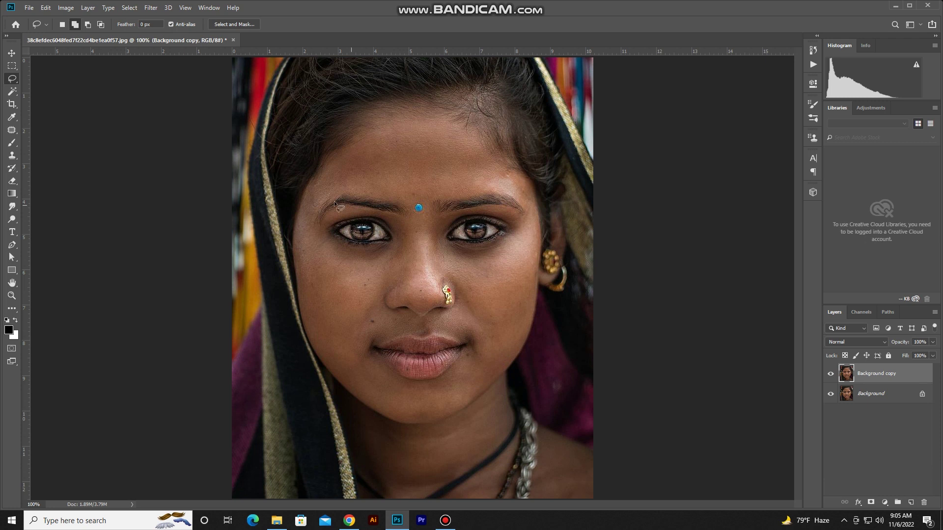
{"action": "right_click", "coordinate": [12, 79]}
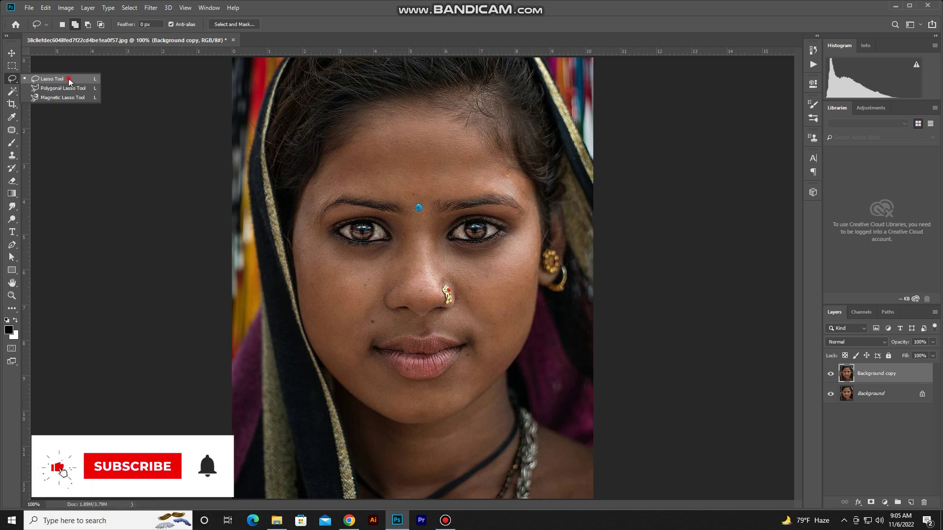
Start a freehand lasso at the forehead and trace down along the scarf edge
{"action": "left_click", "coordinate": [84, 78]}
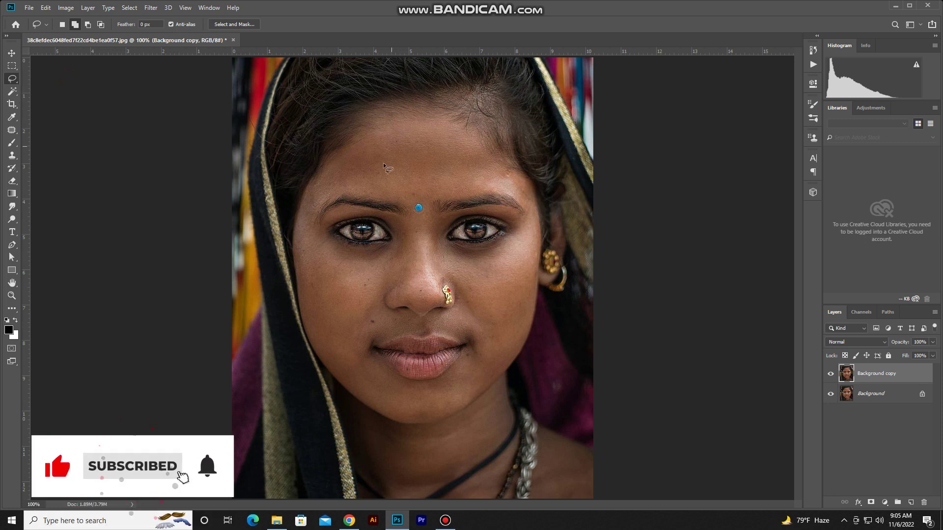
{"action": "left_click_drag", "start_coordinate": [345, 117], "coordinate": [301, 201]}
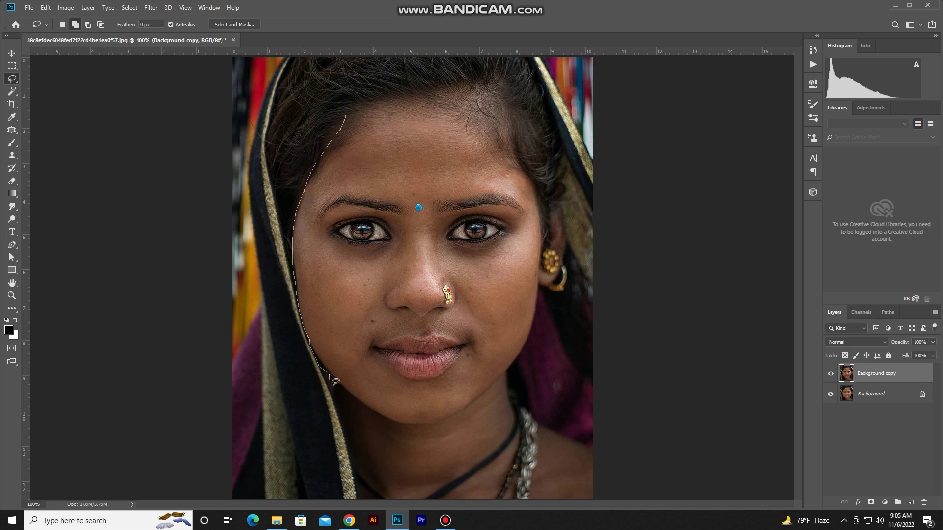
{"action": "left_click_drag", "start_coordinate": [328, 373], "coordinate": [345, 440]}
Close the lasso along the photo's bottom edge and back along the hairline
{"action": "left_click_drag", "start_coordinate": [413, 516], "coordinate": [592, 521]}
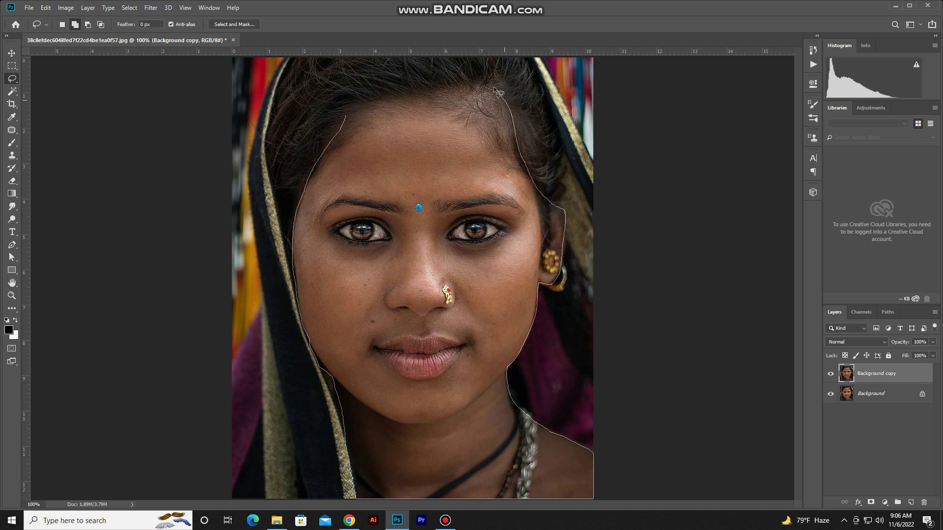
{"action": "left_click_drag", "start_coordinate": [462, 88], "coordinate": [346, 116]}
{"action": "scroll", "coordinate": [347, 117], "scroll_direction": "down", "scroll_amount": 2}
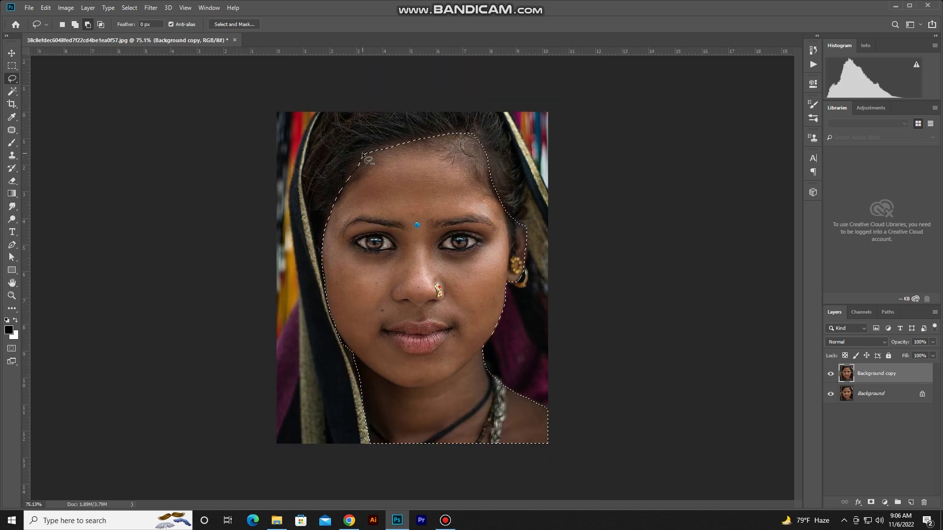
{"action": "scroll", "coordinate": [412, 288], "scroll_direction": "down", "scroll_amount": 1}
{"action": "scroll", "coordinate": [413, 283], "scroll_direction": "up", "scroll_amount": 2}
{"action": "scroll", "coordinate": [442, 275], "scroll_direction": "up", "scroll_amount": 1}
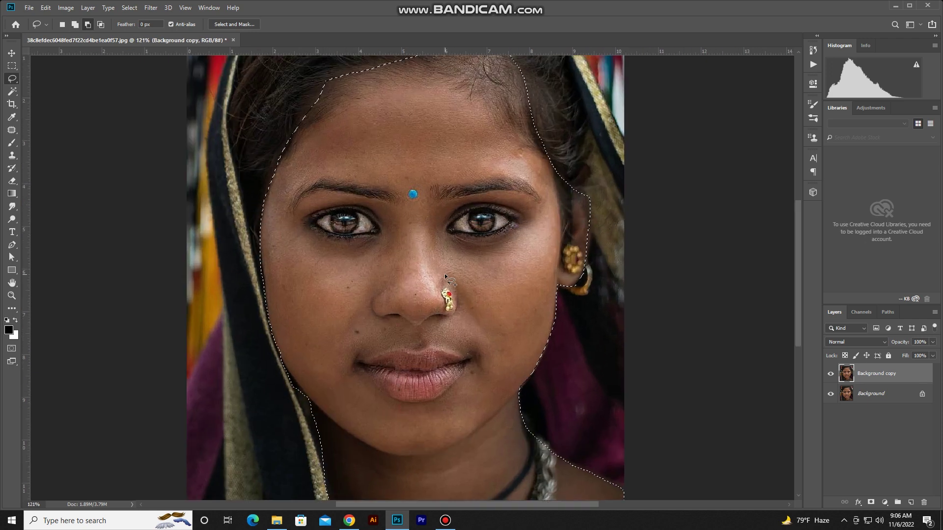
{"action": "scroll", "coordinate": [491, 255], "scroll_direction": "down", "scroll_amount": 1}
{"action": "scroll", "coordinate": [552, 237], "scroll_direction": "up", "scroll_amount": 1}
{"action": "scroll", "coordinate": [553, 237], "scroll_direction": "down", "scroll_amount": 1}
{"action": "scroll", "coordinate": [544, 240], "scroll_direction": "down", "scroll_amount": 1}
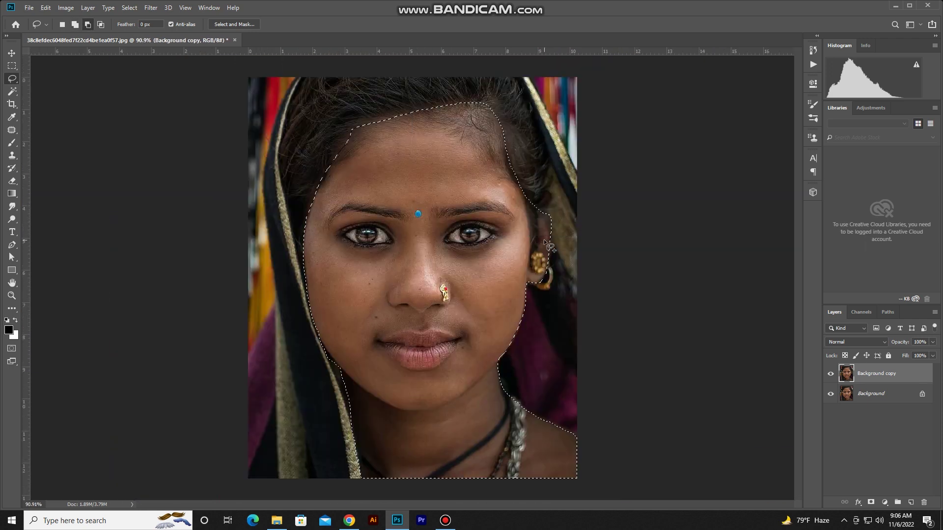
Apply a 20-pixel Feather Radius to the face-and-neck selection
{"action": "right_click", "coordinate": [432, 169]}
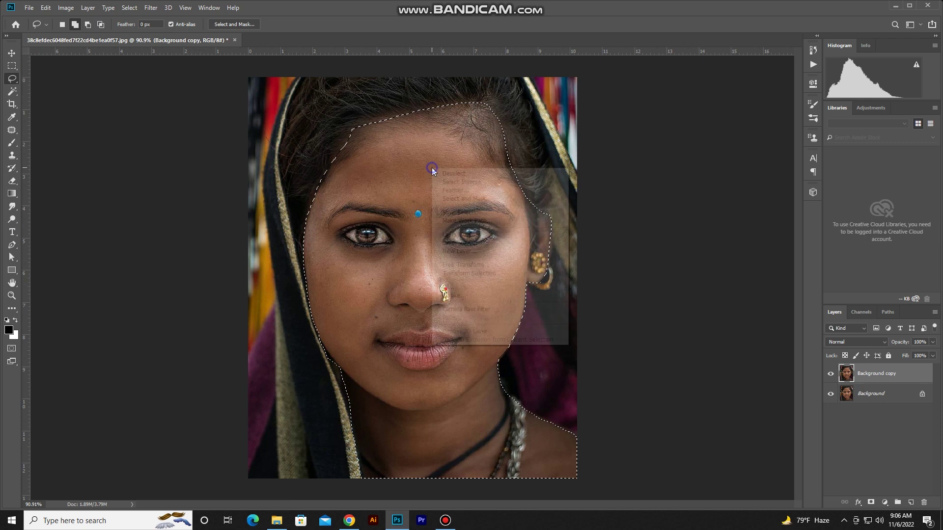
{"action": "left_click", "coordinate": [487, 193]}
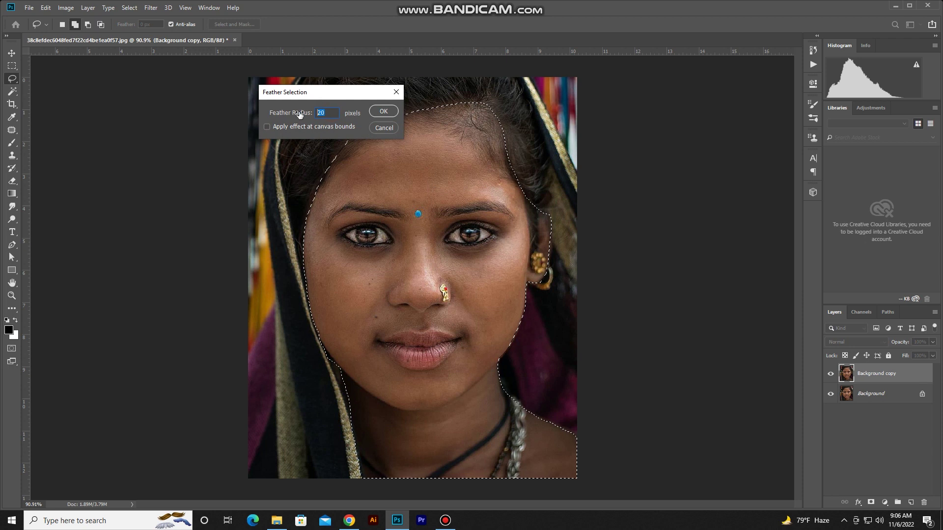
{"action": "key", "text": "Right"}
{"action": "left_click", "coordinate": [382, 112]}
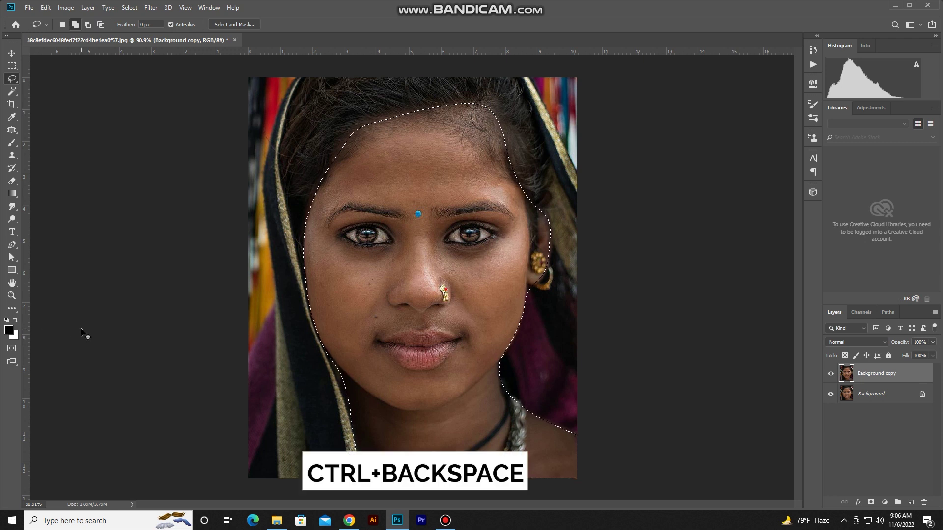
Fill the feathered face selection on Background copy with white
{"action": "key", "text": "ctrl+BackSpace"}
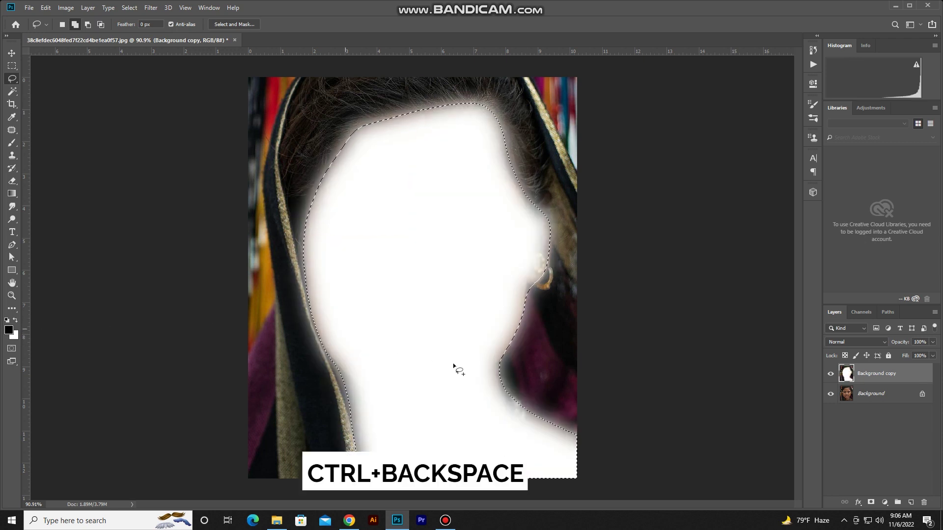
{"action": "left_click", "coordinate": [844, 344]}
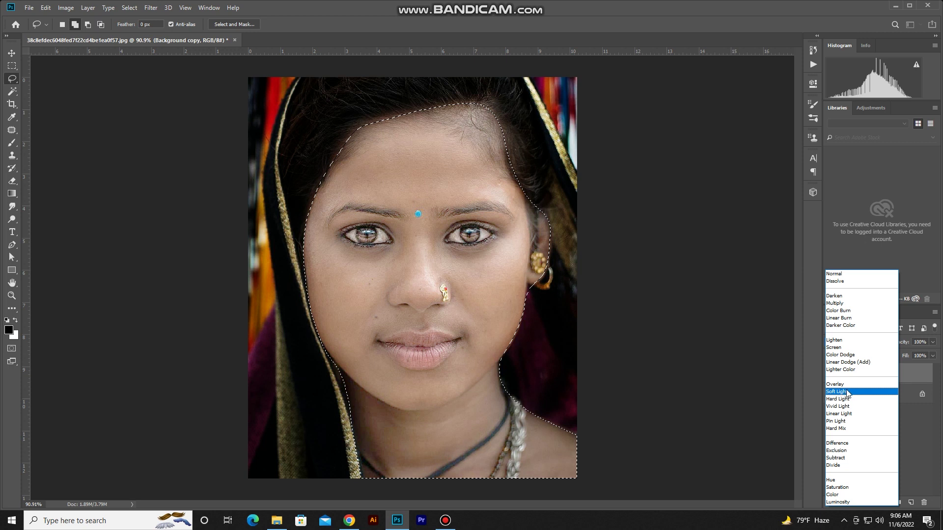
Set the white layer's blend mode to Soft Light and clear the selection
{"action": "left_click", "coordinate": [846, 391]}
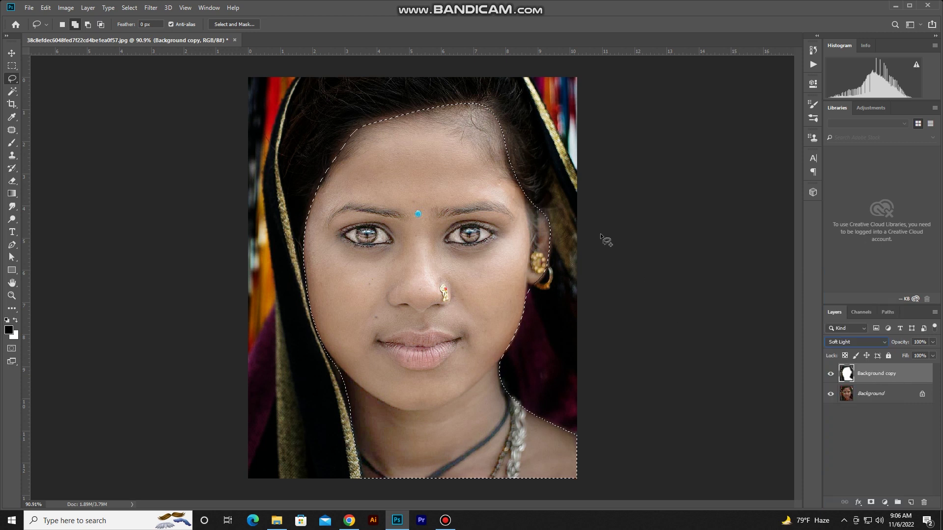
{"action": "left_click", "coordinate": [12, 65]}
{"action": "key", "text": "ctrl+d"}
{"action": "scroll", "coordinate": [161, 165], "scroll_direction": "down", "scroll_amount": 1}
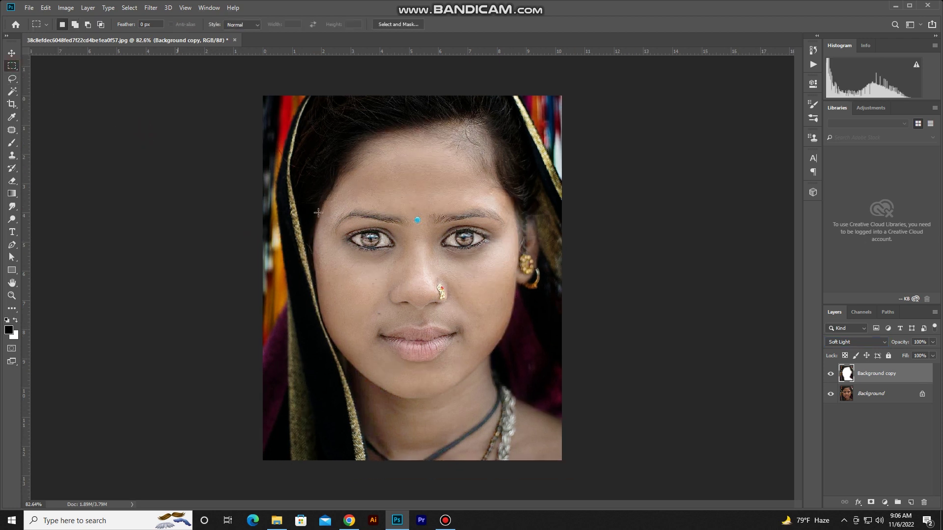
Toggle the Soft Light layer's visibility to compare the before and after
{"action": "left_click", "coordinate": [831, 375]}
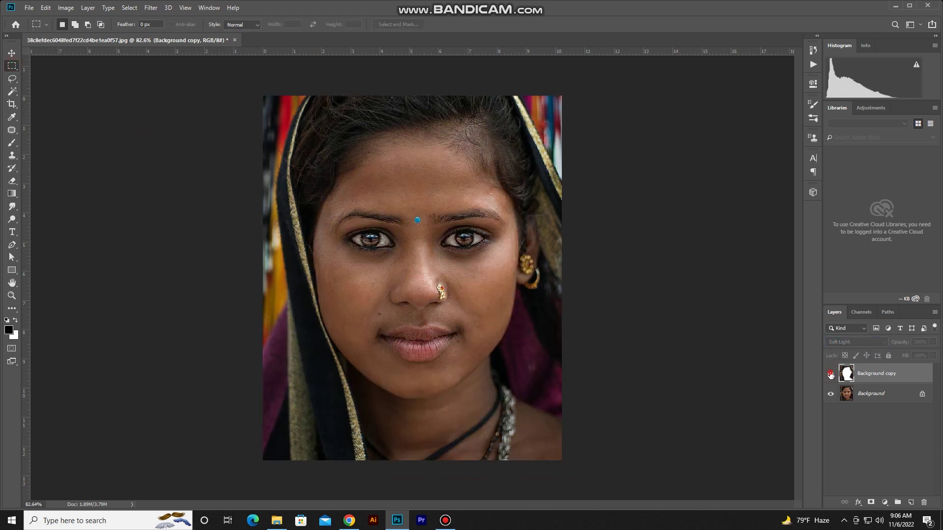
{"action": "left_click", "coordinate": [831, 374]}
{"action": "key", "text": "ctrl+plus"}
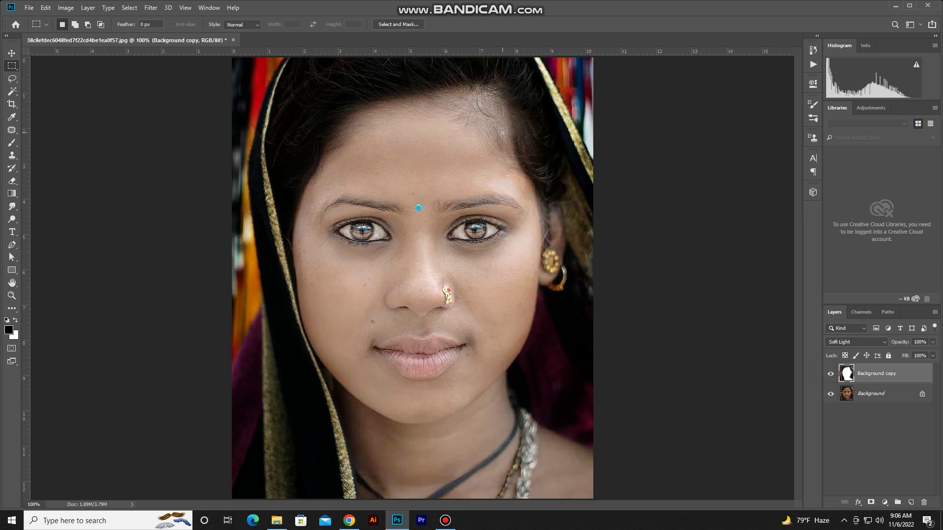
{"action": "key", "text": "ctrl+minus"}
{"action": "scroll", "coordinate": [517, 138], "scroll_direction": "up", "scroll_amount": 2}
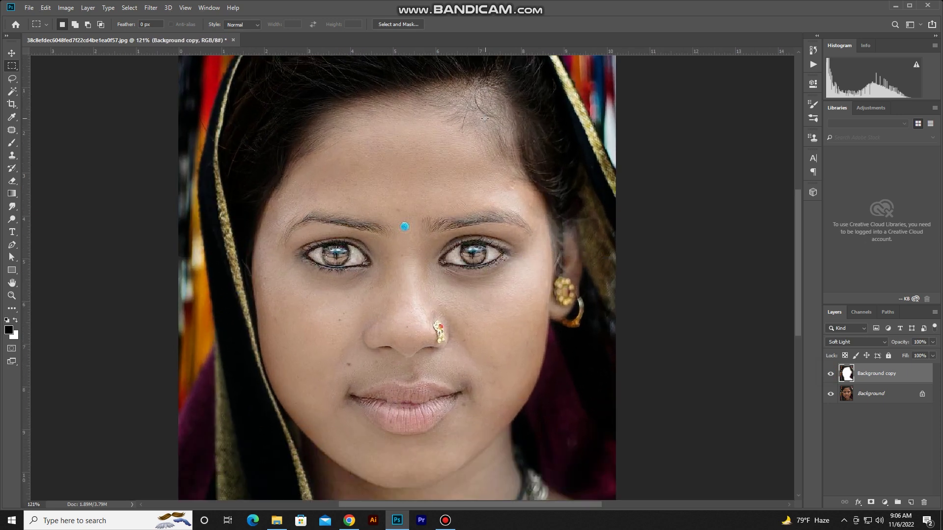
{"action": "scroll", "coordinate": [472, 191], "scroll_direction": "up", "scroll_amount": 2}
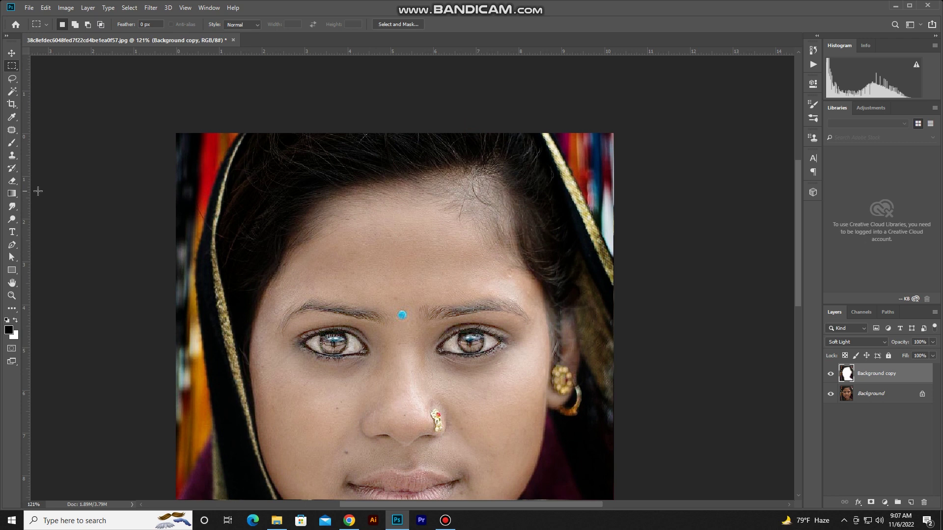
Set up the standard Eraser with 36% hardness and a 100 px brush
{"action": "left_click", "coordinate": [13, 181]}
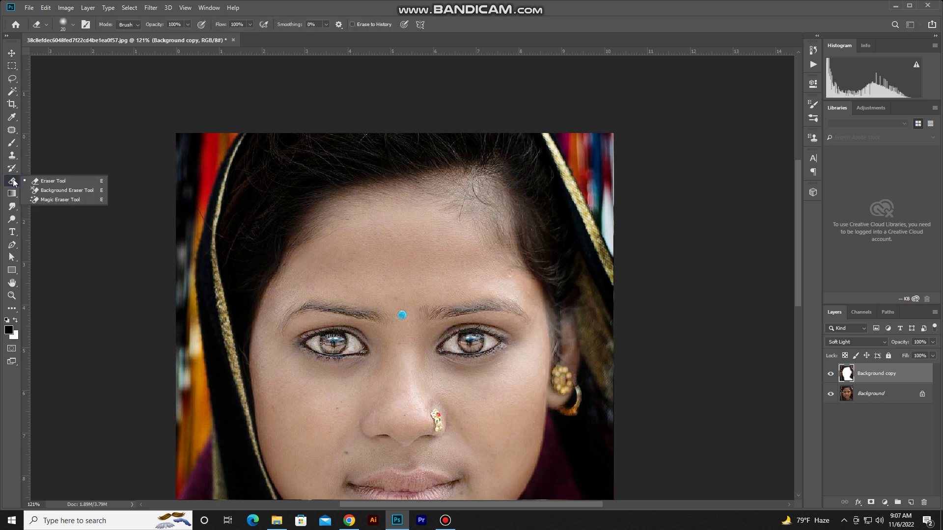
{"action": "left_click", "coordinate": [64, 180]}
{"action": "left_click", "coordinate": [73, 25]}
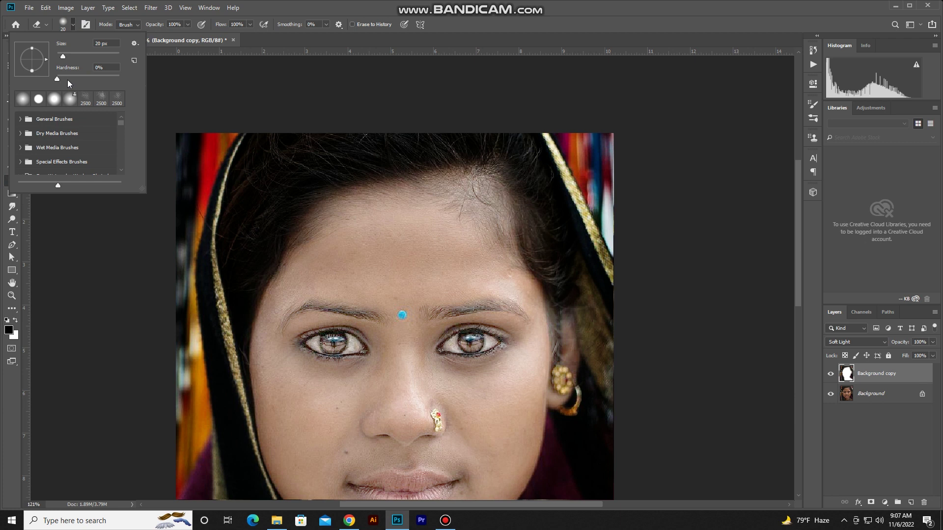
{"action": "left_click", "coordinate": [79, 76]}
{"action": "key", "text": "Return"}
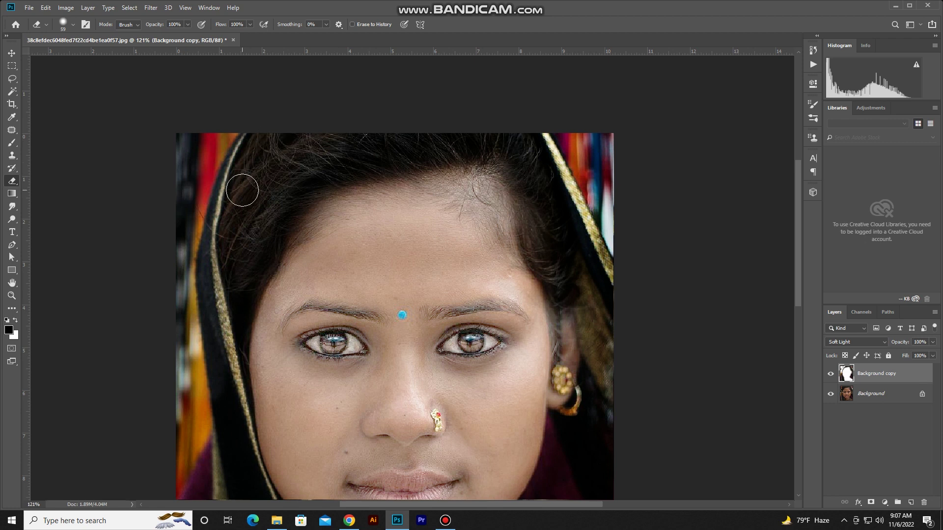
{"action": "key", "text": "ctrl+z"}
{"action": "key", "text": "ctrl+shift+z"}
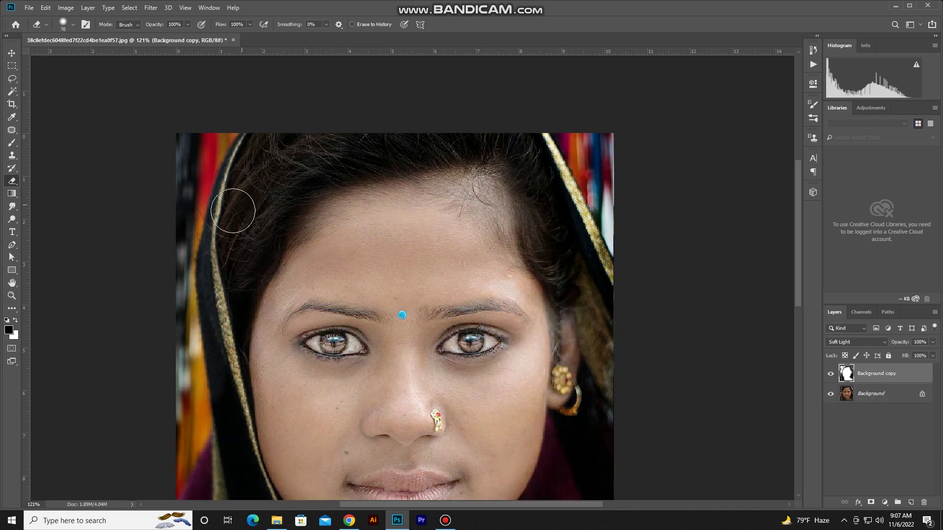
{"action": "key", "text": "bracketright"}
{"action": "key", "text": "bracketright"}
{"action": "key", "text": "bracketright"}
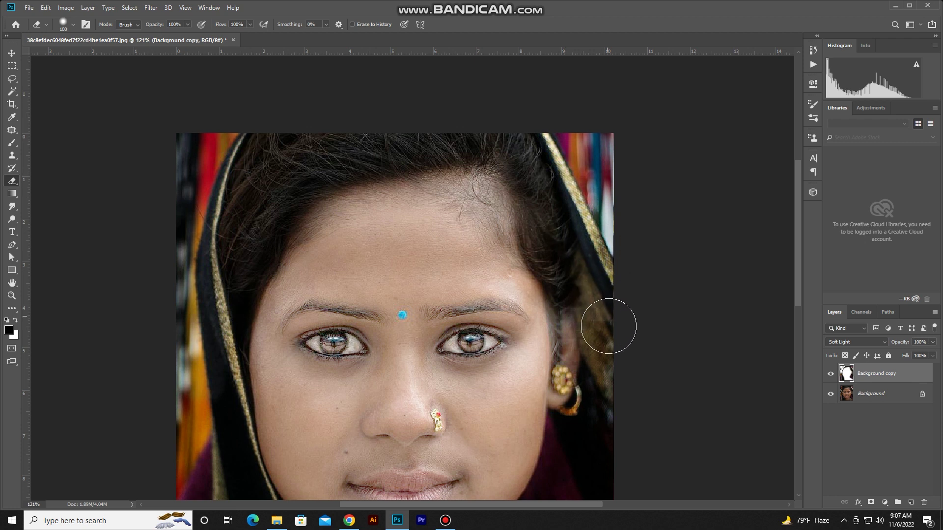
Erase the brightening over the dark scarf and along the image's left edge
{"action": "left_click_drag", "start_coordinate": [608, 377], "coordinate": [607, 233]}
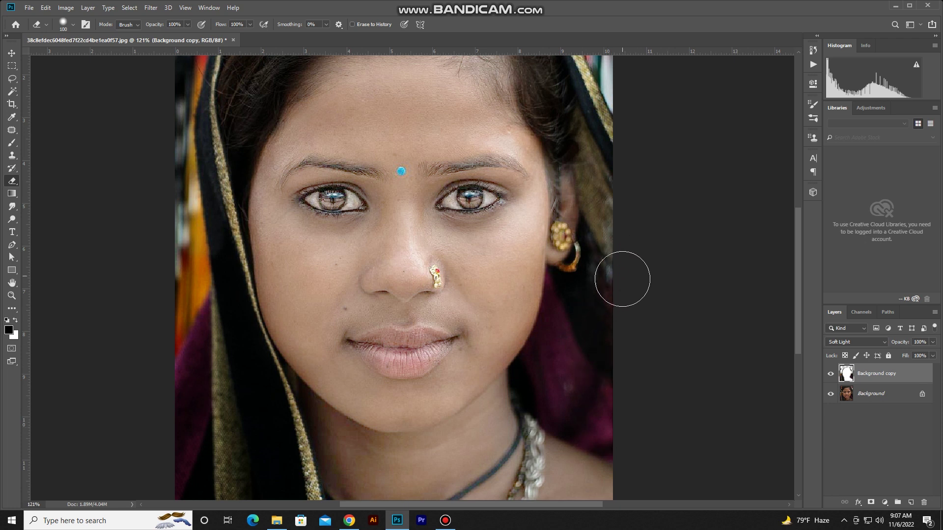
{"action": "left_click_drag", "start_coordinate": [343, 360], "coordinate": [377, 261]}
{"action": "mouse_move", "coordinate": [266, 295]}
{"action": "left_mouse_down"}
{"action": "mouse_move", "coordinate": [306, 369]}
{"action": "mouse_move", "coordinate": [242, 148]}
{"action": "left_mouse_up"}
{"action": "key", "text": "ctrl+0"}
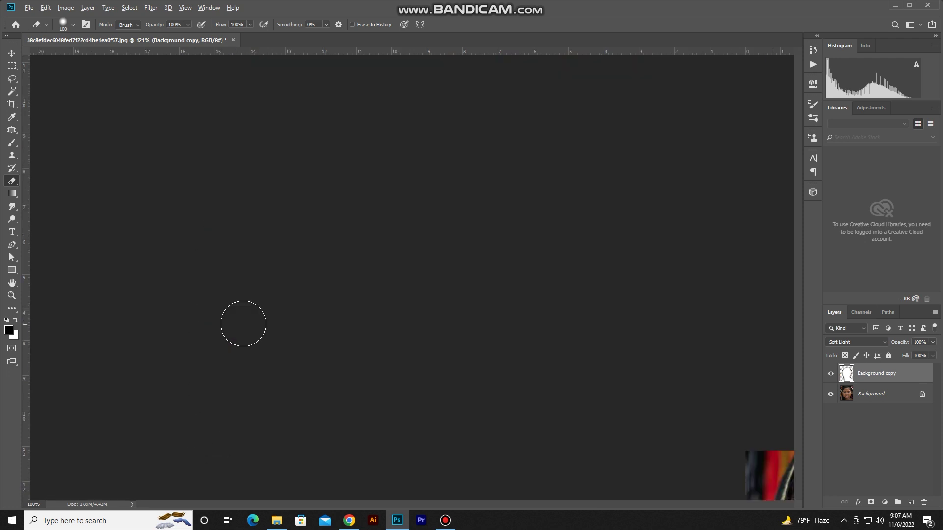
{"action": "mouse_move", "coordinate": [249, 306]}
{"action": "left_mouse_down"}
{"action": "mouse_move", "coordinate": [242, 147]}
{"action": "mouse_move", "coordinate": [273, 95]}
{"action": "mouse_move", "coordinate": [248, 219]}
{"action": "left_mouse_up"}
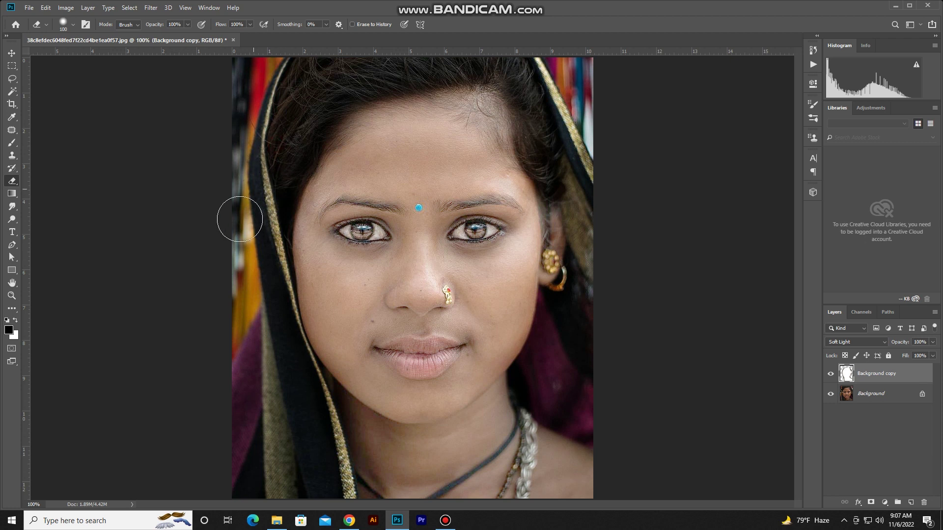
Zoom in on the eyes and shrink the eraser to iris size
{"action": "scroll", "coordinate": [275, 157], "scroll_direction": "down", "scroll_amount": 1}
{"action": "scroll", "coordinate": [417, 211], "scroll_direction": "up", "scroll_amount": 3}
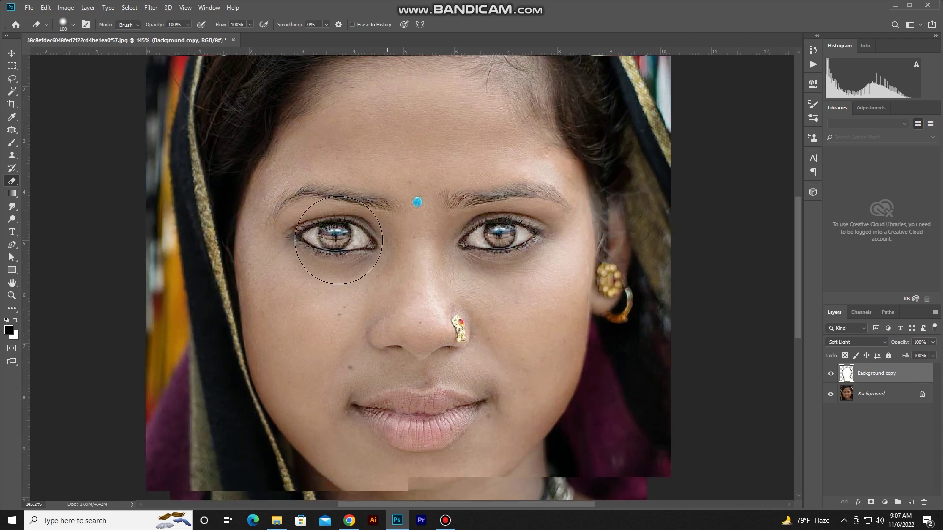
{"action": "scroll", "coordinate": [344, 246], "scroll_direction": "up", "scroll_amount": 5}
{"action": "scroll", "coordinate": [300, 236], "scroll_direction": "up", "scroll_amount": 1}
{"action": "key", "text": "bracketleft"}
{"action": "key", "text": "bracketleft"}
{"action": "key", "text": "bracketleft"}
{"action": "key", "text": "bracketleft"}
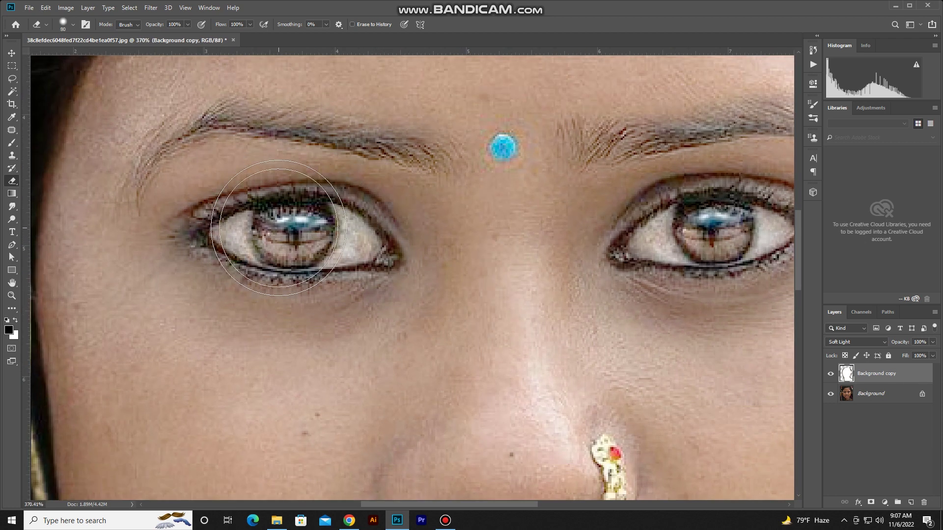
{"action": "key", "text": "bracketleft"}
{"action": "key", "text": "bracketleft"}
{"action": "key", "text": "bracketleft"}
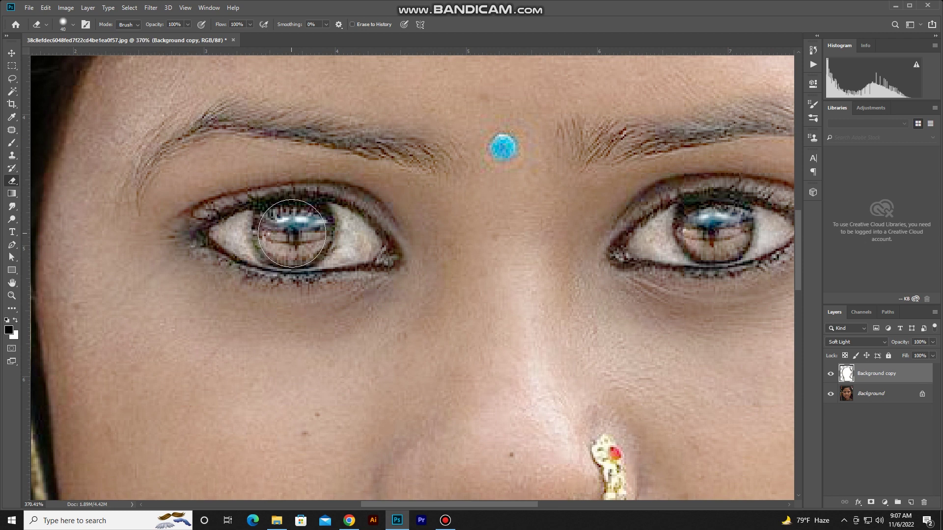
Erase the brightening over both irises, then over the bindi with a smaller brush
{"action": "left_click", "coordinate": [292, 234]}
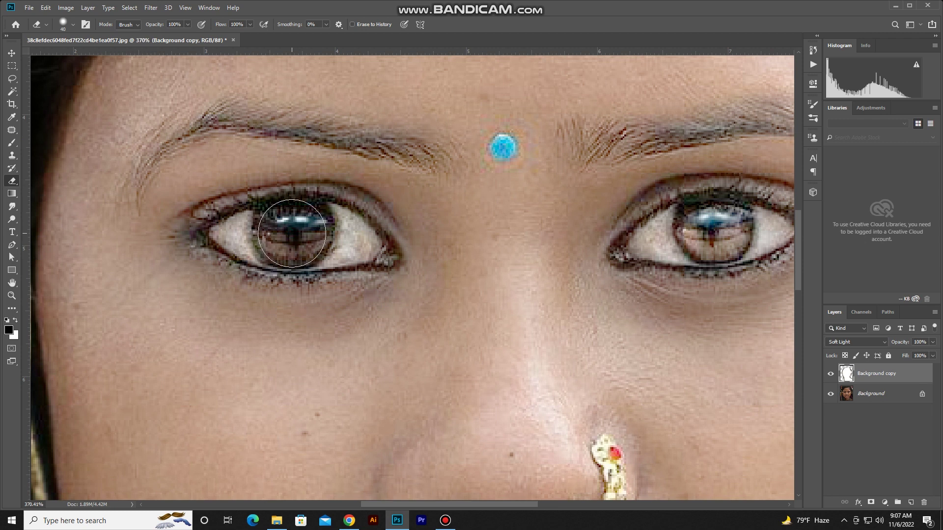
{"action": "left_click", "coordinate": [292, 234]}
{"action": "left_click", "coordinate": [716, 229]}
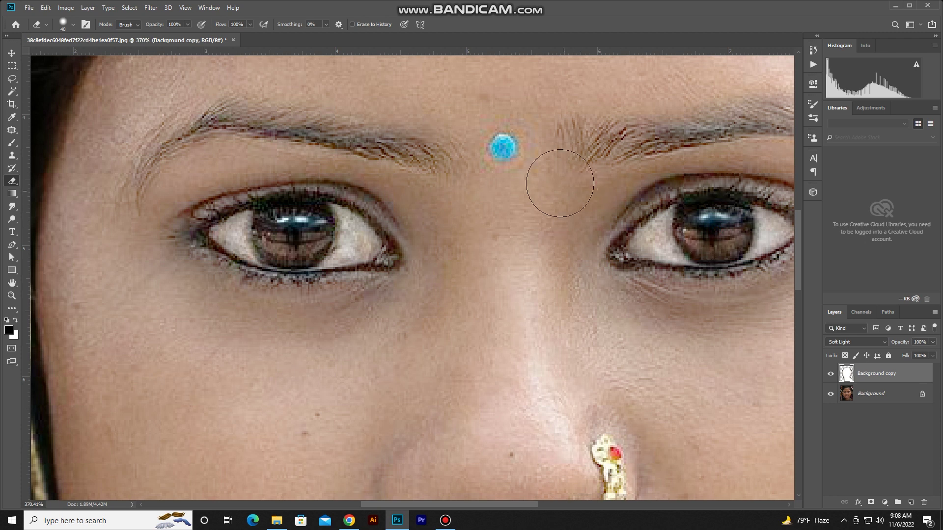
{"action": "key", "text": "bracketleft"}
{"action": "key", "text": "bracketleft"}
{"action": "key", "text": "bracketleft"}
{"action": "key", "text": "bracketleft"}
{"action": "left_click", "coordinate": [504, 147]}
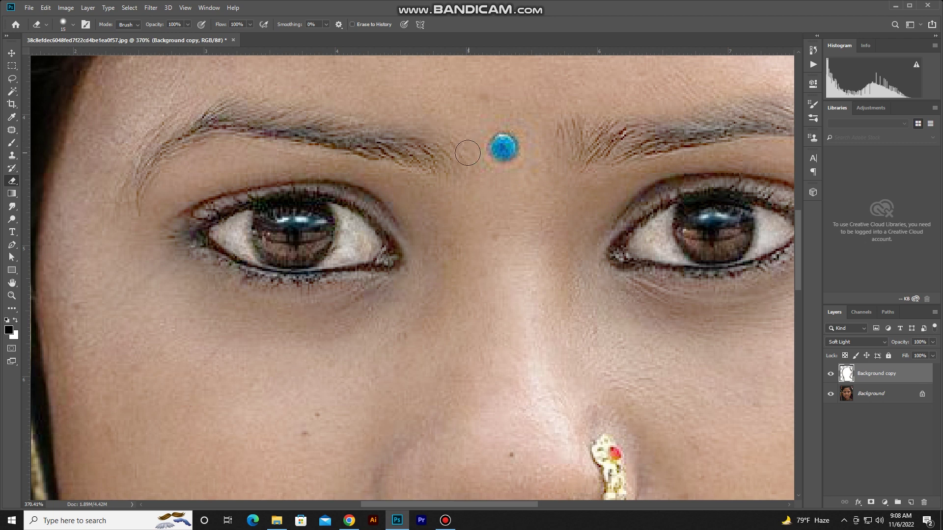
Erase the brightening along the right eyebrow, including its inner start
{"action": "mouse_move", "coordinate": [463, 151]}
{"action": "left_mouse_down"}
{"action": "mouse_move", "coordinate": [415, 389]}
{"action": "mouse_move", "coordinate": [337, 377]}
{"action": "left_mouse_up"}
{"action": "left_click_drag", "start_coordinate": [428, 361], "coordinate": [316, 348]}
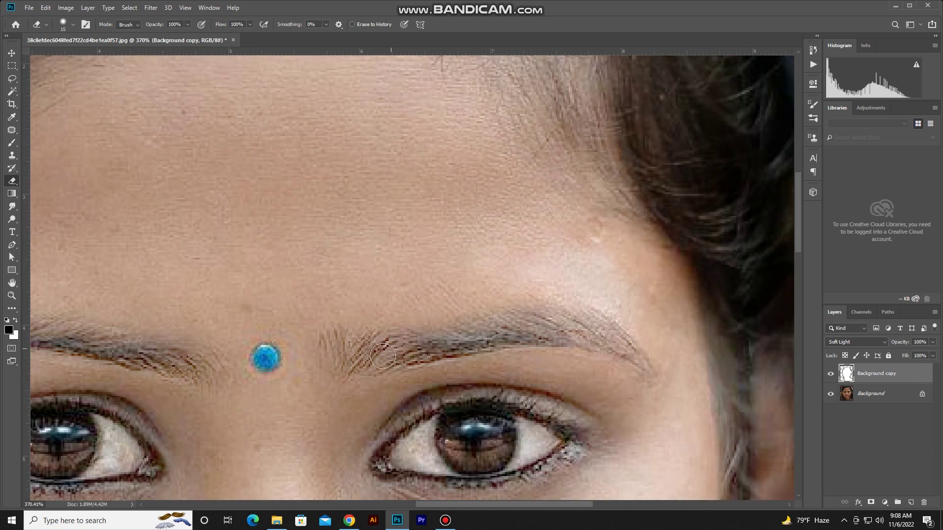
{"action": "mouse_move", "coordinate": [411, 353]}
{"action": "left_mouse_down"}
{"action": "mouse_move", "coordinate": [587, 332]}
{"action": "mouse_move", "coordinate": [638, 361]}
{"action": "left_mouse_up"}
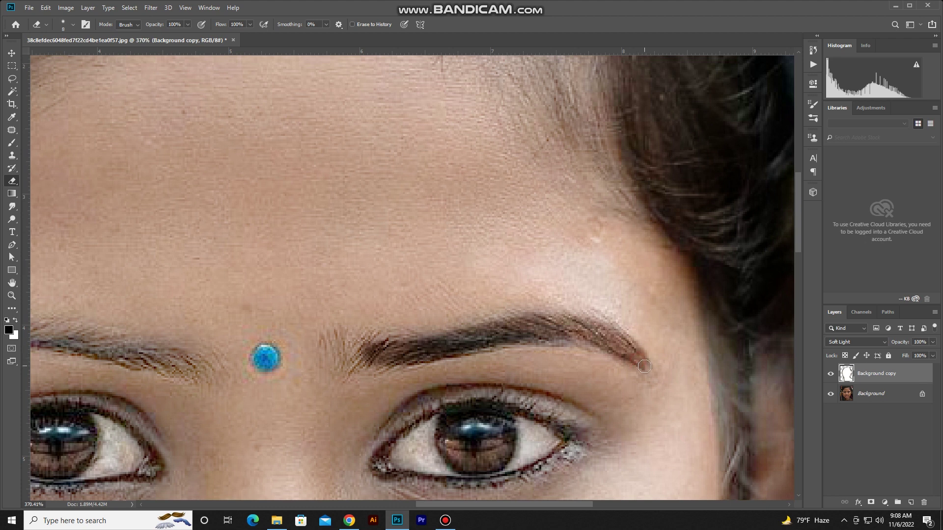
{"action": "mouse_move", "coordinate": [373, 354]}
{"action": "left_mouse_down"}
{"action": "mouse_move", "coordinate": [351, 363]}
{"action": "mouse_move", "coordinate": [369, 344]}
{"action": "mouse_move", "coordinate": [351, 361]}
{"action": "mouse_move", "coordinate": [387, 363]}
{"action": "mouse_move", "coordinate": [423, 347]}
{"action": "left_mouse_up"}
{"action": "scroll", "coordinate": [408, 347], "scroll_direction": "down", "scroll_amount": 4}
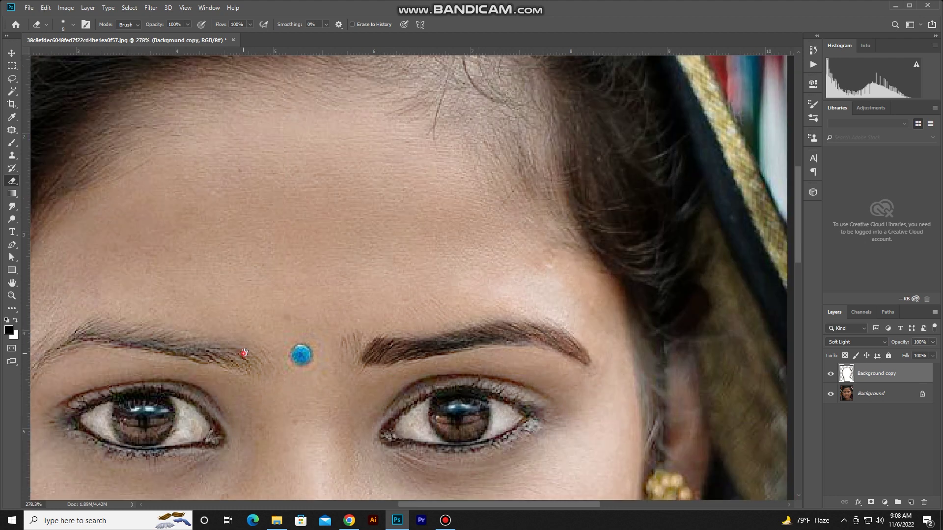
{"action": "scroll", "coordinate": [393, 329], "scroll_direction": "up", "scroll_amount": 3}
Erase along the left eyebrow, redo its outer tail, and touch up the right tail
{"action": "mouse_move", "coordinate": [388, 336]}
{"action": "left_mouse_down"}
{"action": "mouse_move", "coordinate": [243, 310]}
{"action": "mouse_move", "coordinate": [387, 326]}
{"action": "left_mouse_up"}
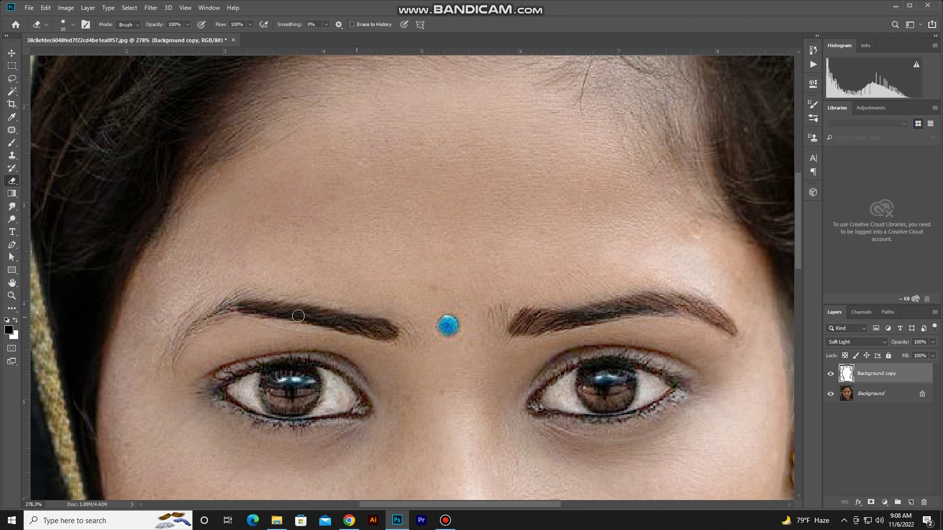
{"action": "mouse_move", "coordinate": [299, 316]}
{"action": "left_mouse_down"}
{"action": "mouse_move", "coordinate": [253, 309]}
{"action": "mouse_move", "coordinate": [212, 317]}
{"action": "left_mouse_up"}
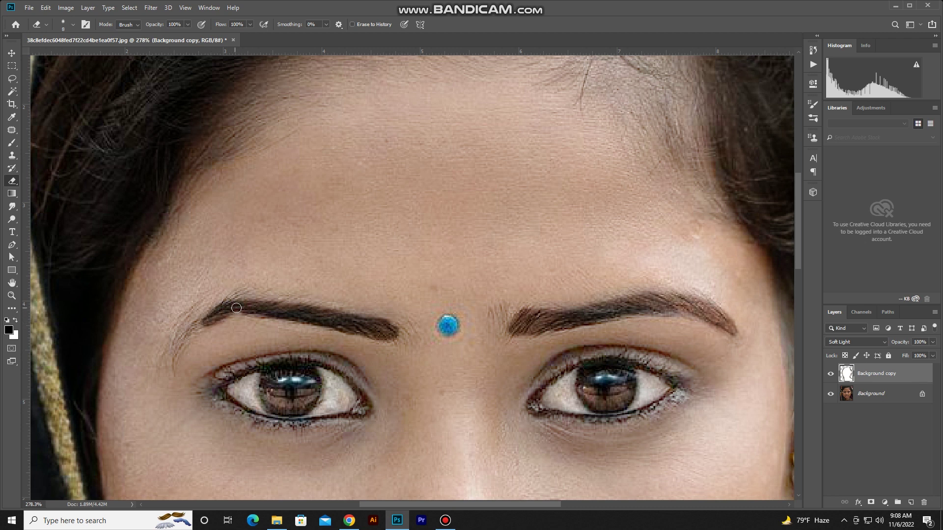
{"action": "key", "text": "ctrl+z"}
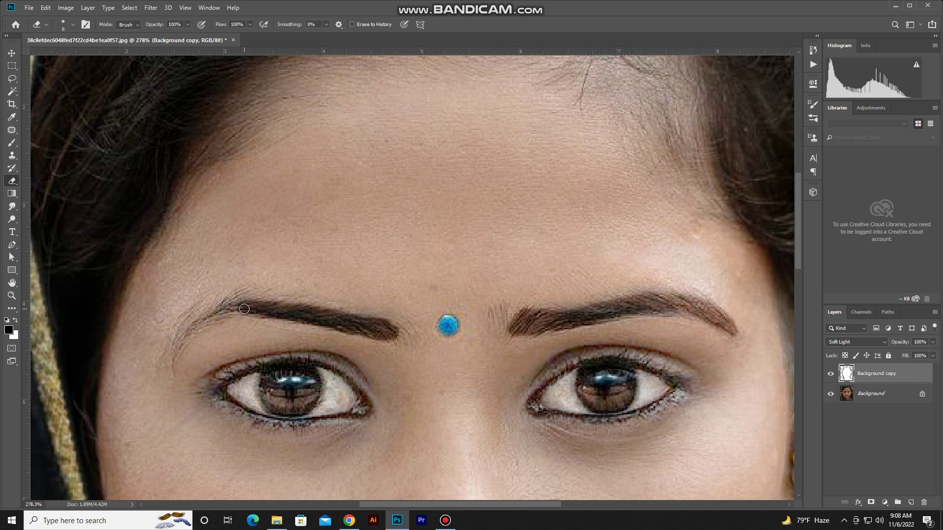
{"action": "mouse_move", "coordinate": [243, 306]}
{"action": "left_mouse_down"}
{"action": "mouse_move", "coordinate": [207, 317]}
{"action": "mouse_move", "coordinate": [239, 309]}
{"action": "left_mouse_up"}
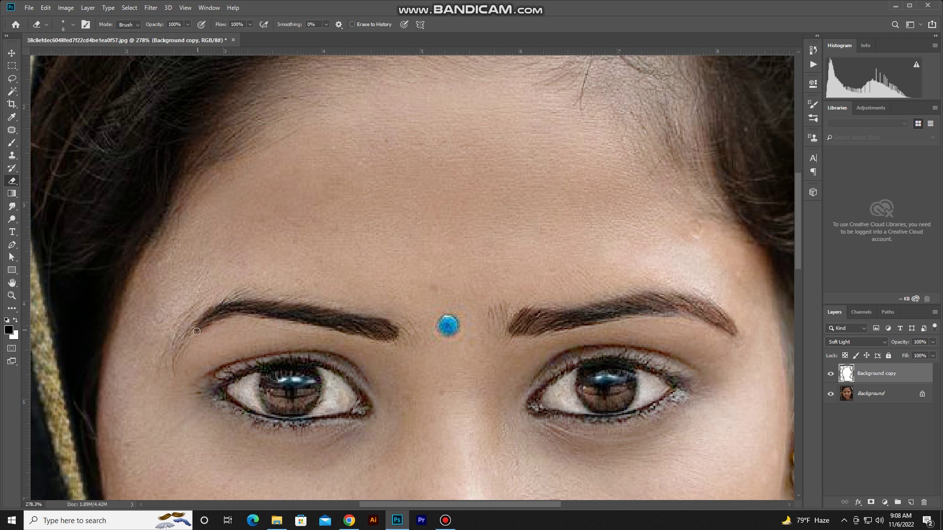
{"action": "left_click", "coordinate": [735, 334]}
Erase the left eyebrow's inner end toward the bindi, then zoom out to the whole photo
{"action": "scroll", "coordinate": [380, 255], "scroll_direction": "down", "scroll_amount": 5}
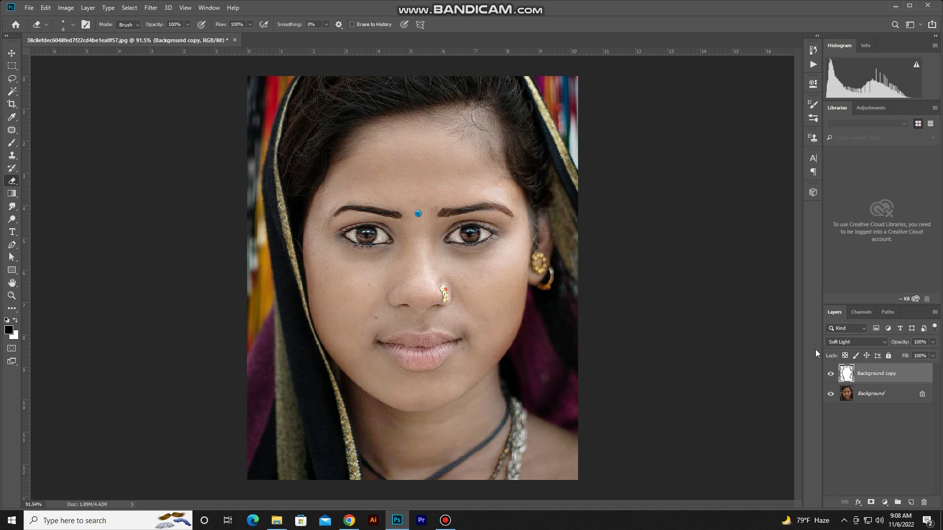
{"action": "scroll", "coordinate": [492, 247], "scroll_direction": "up", "scroll_amount": 2}
{"action": "scroll", "coordinate": [432, 216], "scroll_direction": "up", "scroll_amount": 3}
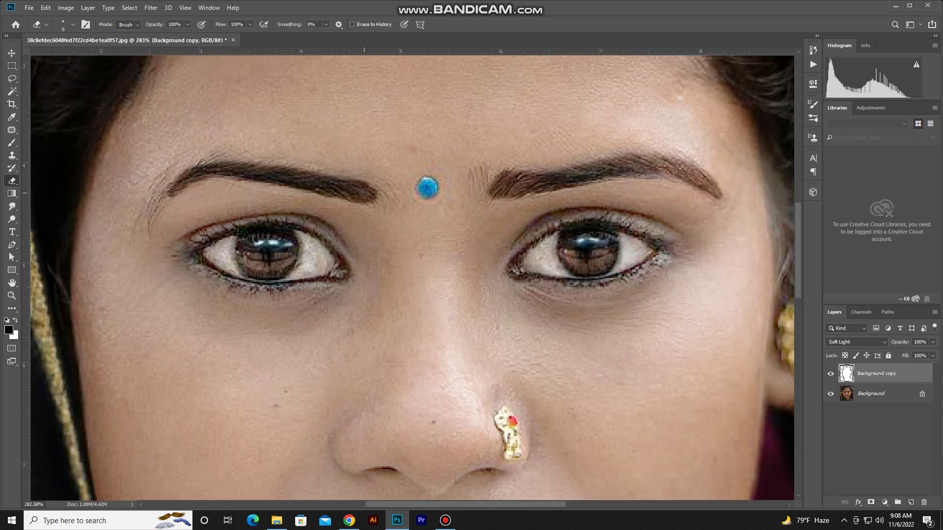
{"action": "scroll", "coordinate": [365, 182], "scroll_direction": "up", "scroll_amount": 3}
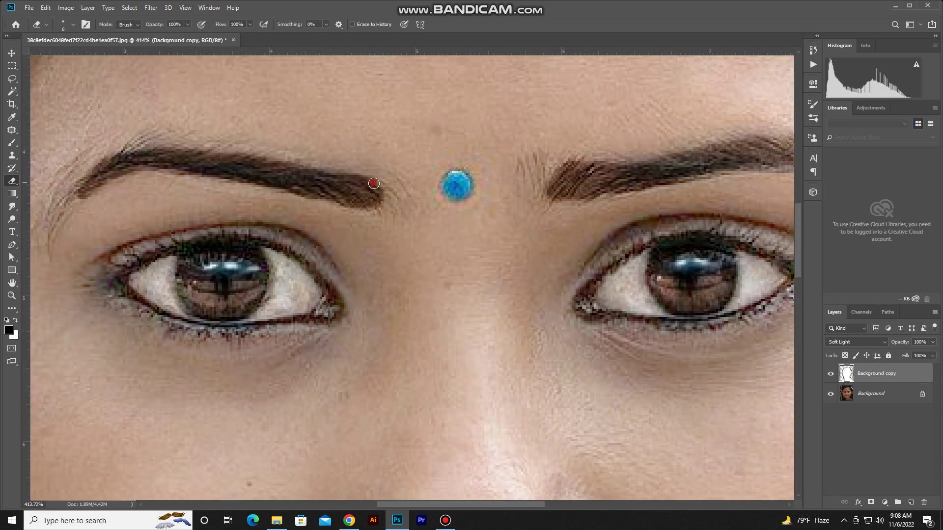
{"action": "mouse_move", "coordinate": [365, 182]}
{"action": "left_mouse_down"}
{"action": "mouse_move", "coordinate": [390, 189]}
{"action": "mouse_move", "coordinate": [376, 203]}
{"action": "mouse_move", "coordinate": [395, 190]}
{"action": "mouse_move", "coordinate": [374, 183]}
{"action": "left_mouse_up"}
{"action": "left_click_drag", "start_coordinate": [374, 183], "coordinate": [396, 196]}
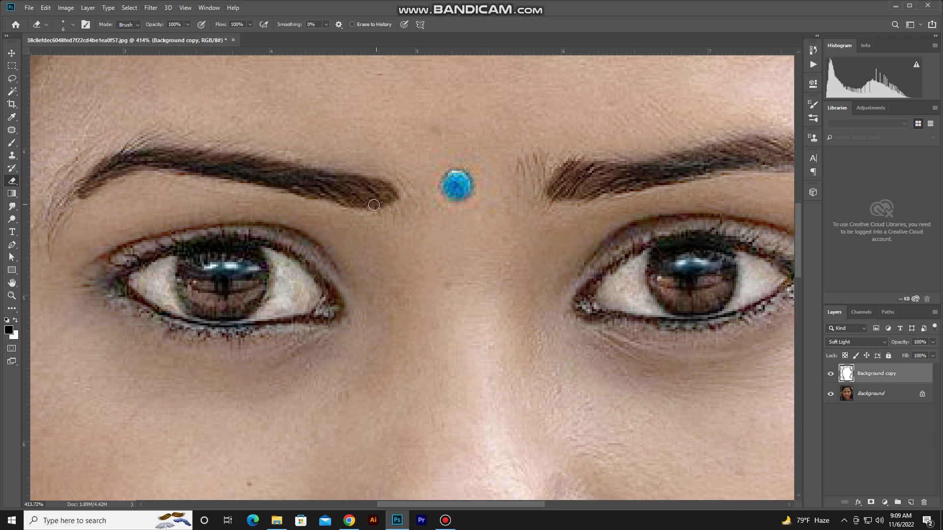
{"action": "scroll", "coordinate": [383, 207], "scroll_direction": "down", "scroll_amount": 3}
{"action": "scroll", "coordinate": [382, 207], "scroll_direction": "down", "scroll_amount": 2}
{"action": "scroll", "coordinate": [393, 226], "scroll_direction": "down", "scroll_amount": 2}
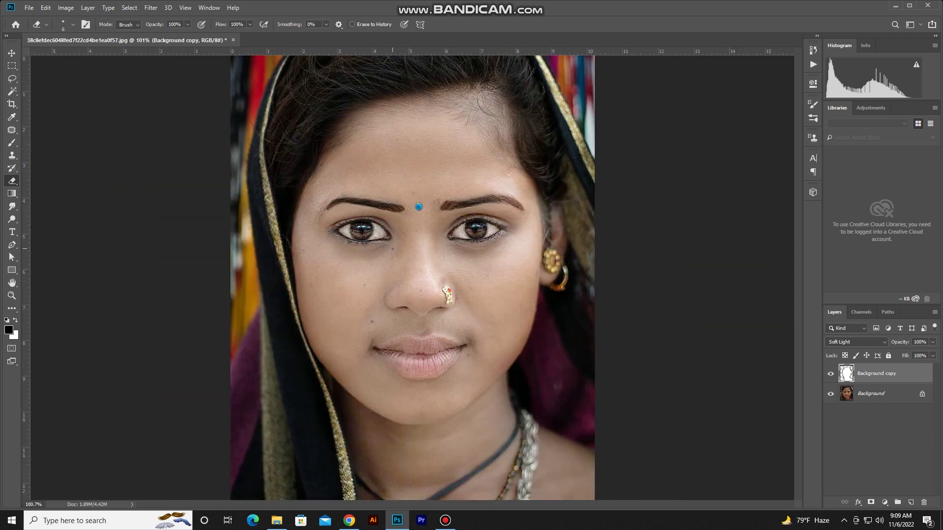
{"action": "scroll", "coordinate": [411, 261], "scroll_direction": "down", "scroll_amount": 1}
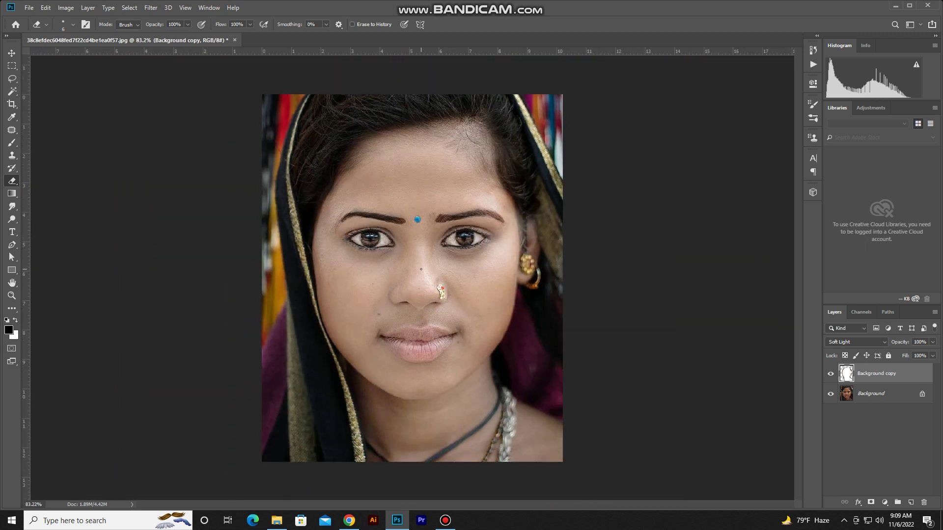
{"action": "left_click", "coordinate": [829, 375]}
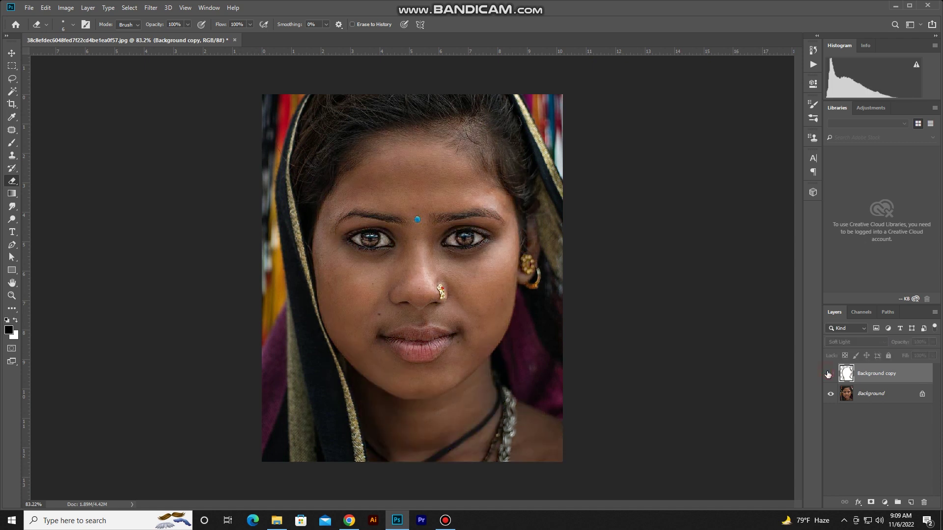
{"action": "left_click", "coordinate": [830, 374]}
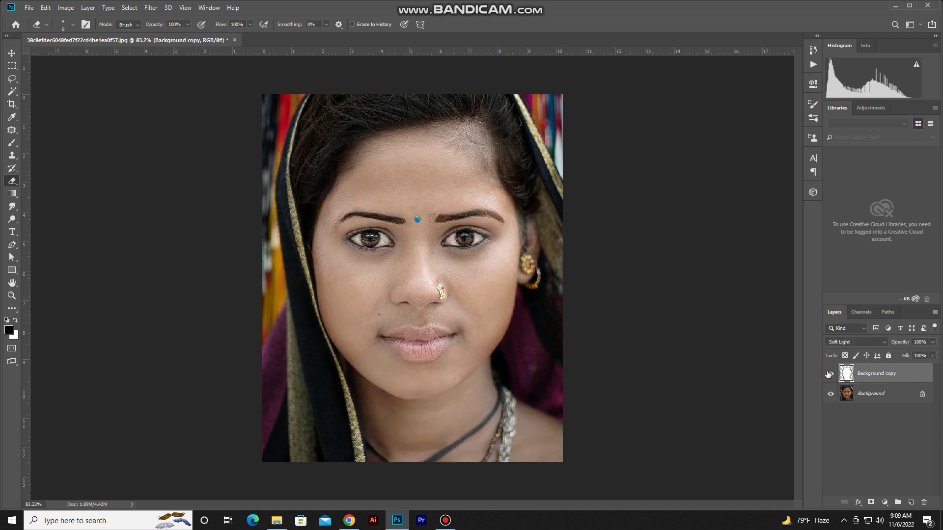
{"action": "left_click", "coordinate": [830, 374]}
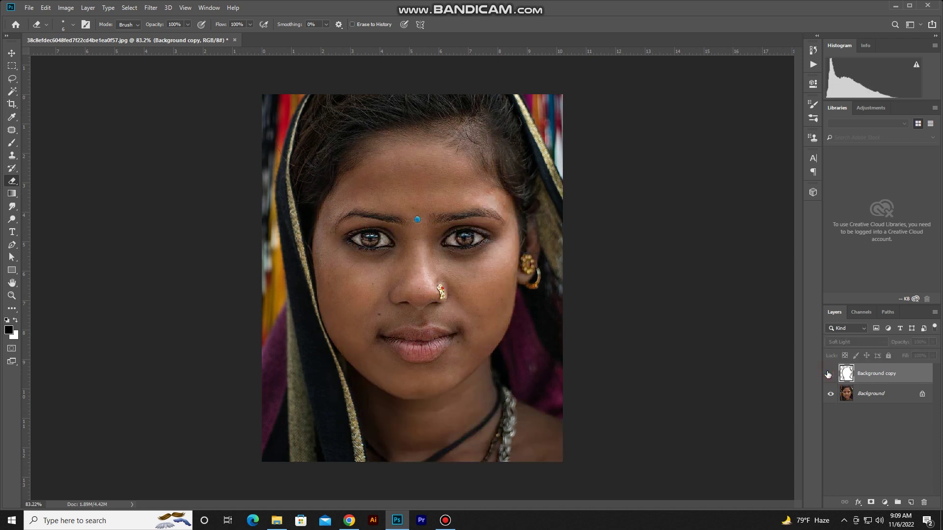
{"action": "left_click", "coordinate": [830, 374]}
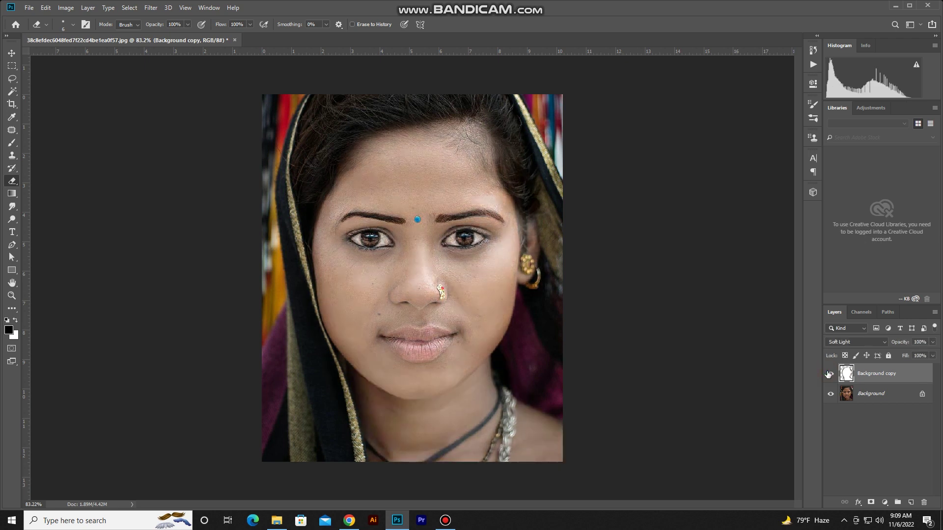
{"action": "key", "text": "ctrl+plus"}
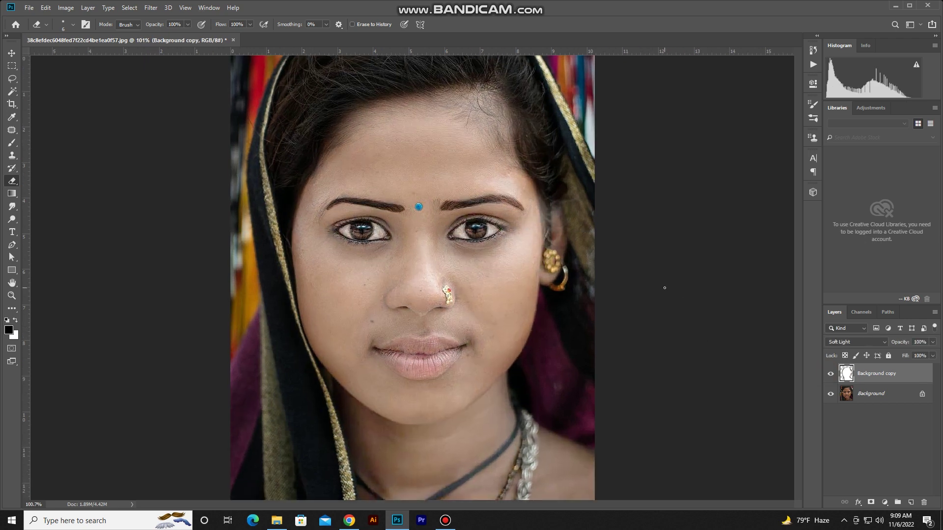